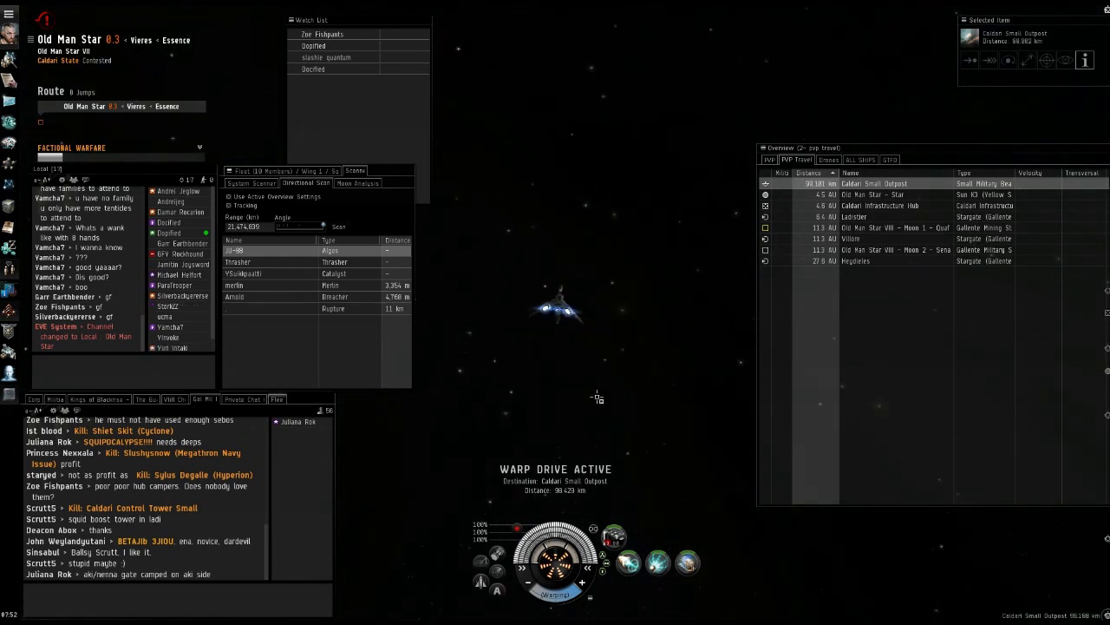
Step: Filter the overview to the ALL SHIPS tab and select the acceleration gate
{"action": "left_click", "coordinate": [862, 160]}
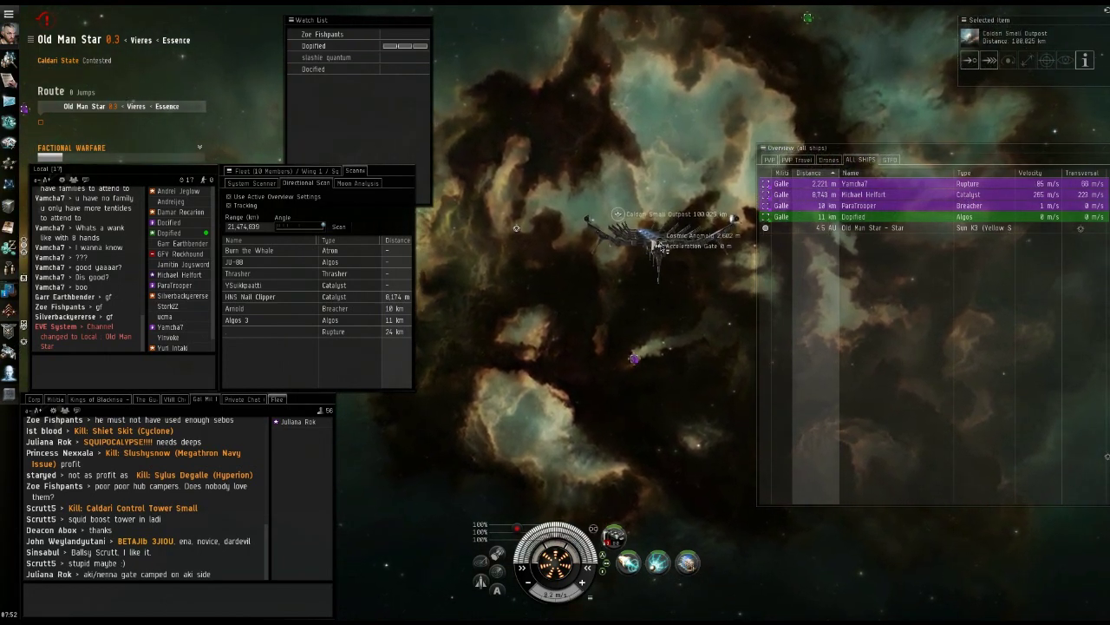
{"action": "left_click", "coordinate": [663, 246]}
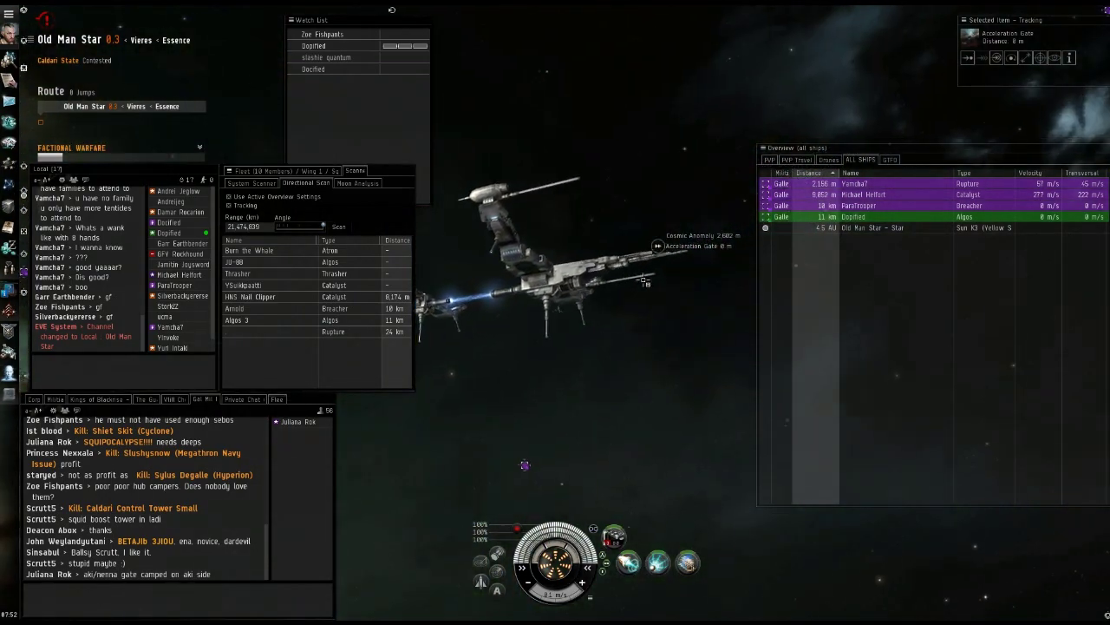
{"action": "left_click_drag", "start_coordinate": [644, 280], "coordinate": [619, 397]}
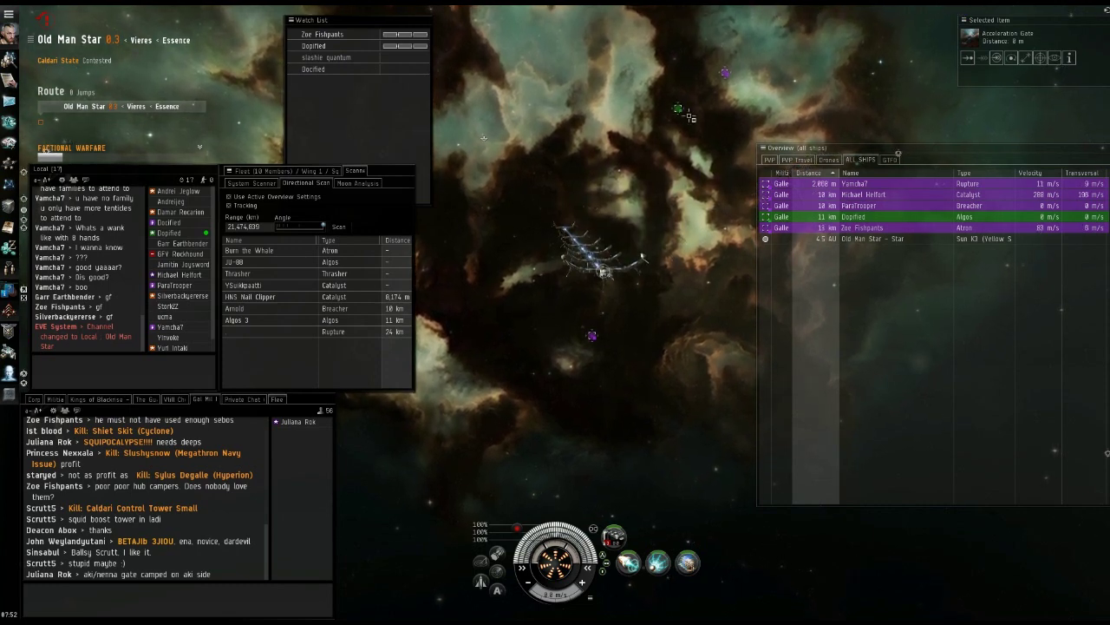
{"action": "left_click", "coordinate": [679, 111]}
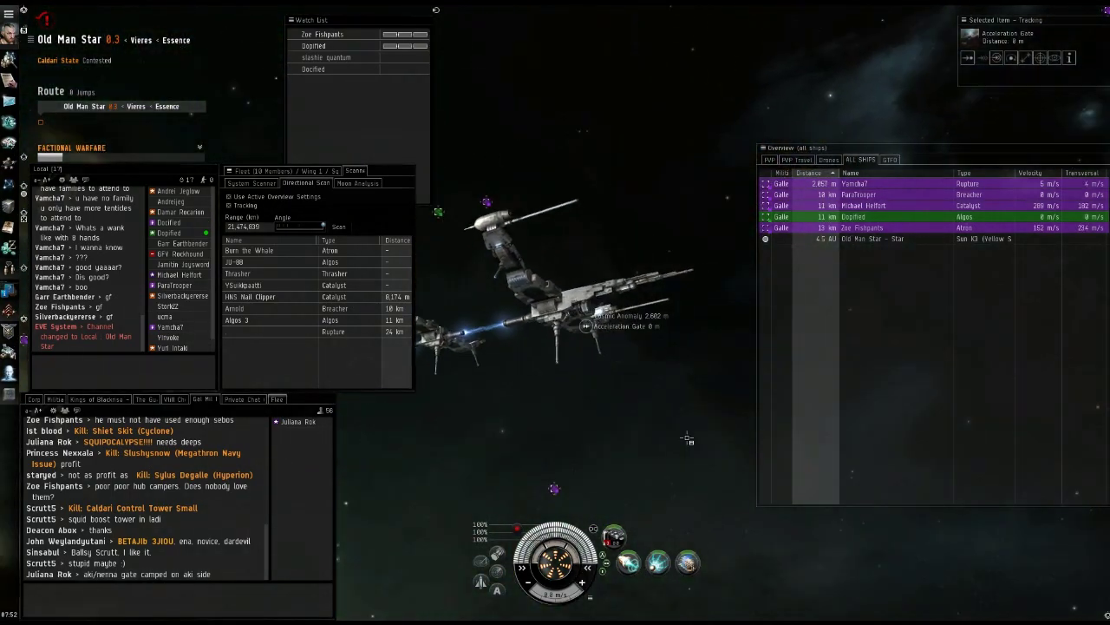
{"action": "left_click_drag", "start_coordinate": [628, 325], "coordinate": [649, 455]}
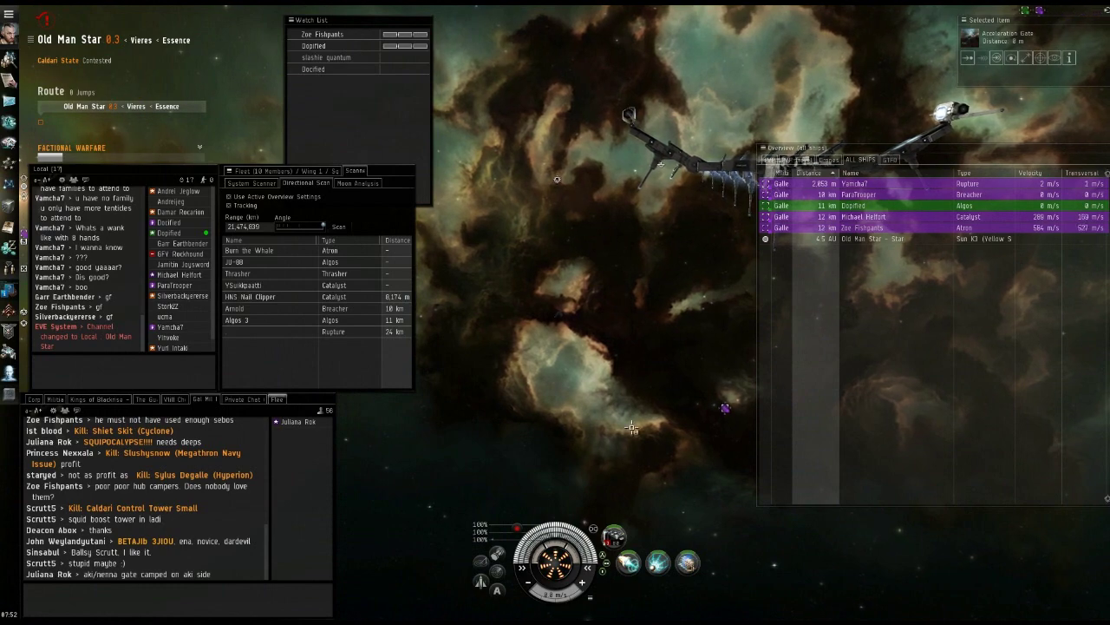
{"action": "left_click_drag", "start_coordinate": [633, 427], "coordinate": [613, 391]}
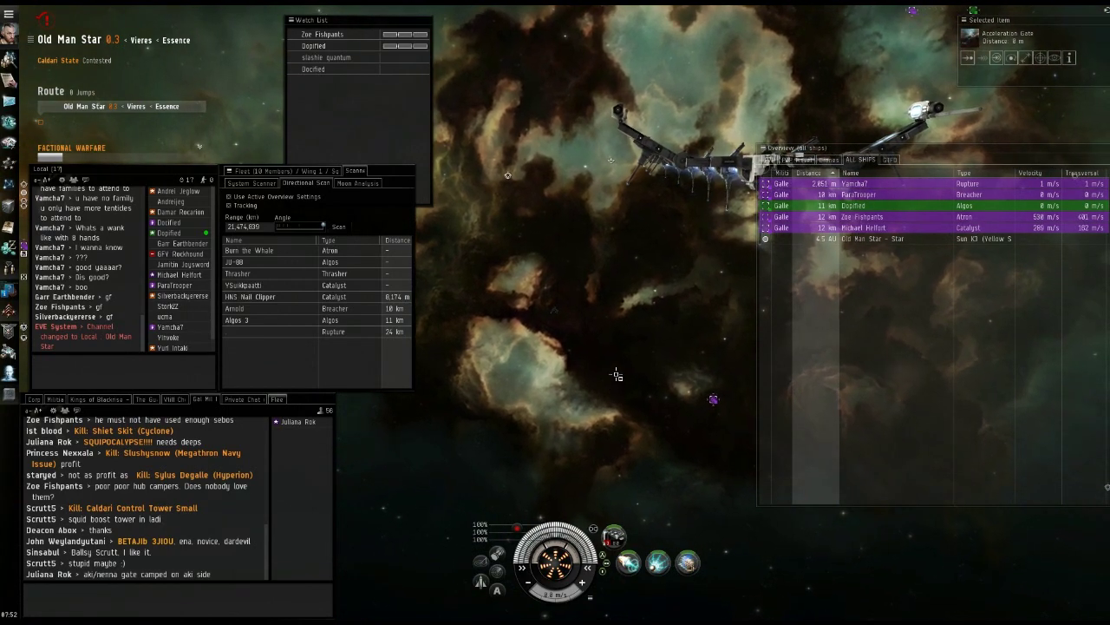
{"action": "key", "text": "c"}
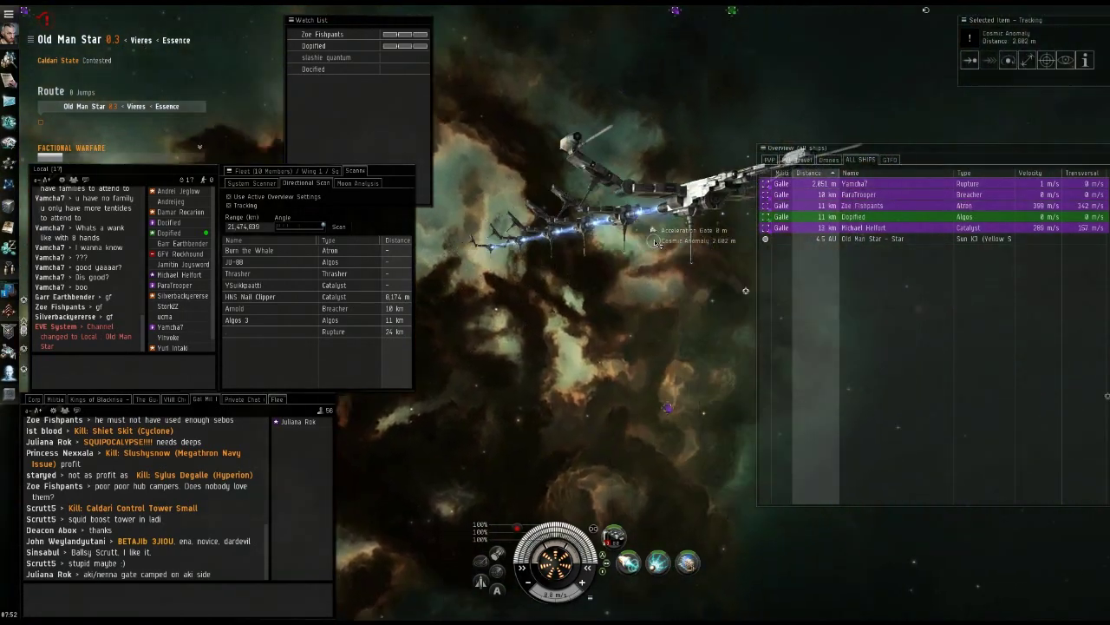
Step: Jump through the acceleration gate and try locking a hostile ship
{"action": "left_click", "coordinate": [996, 59]}
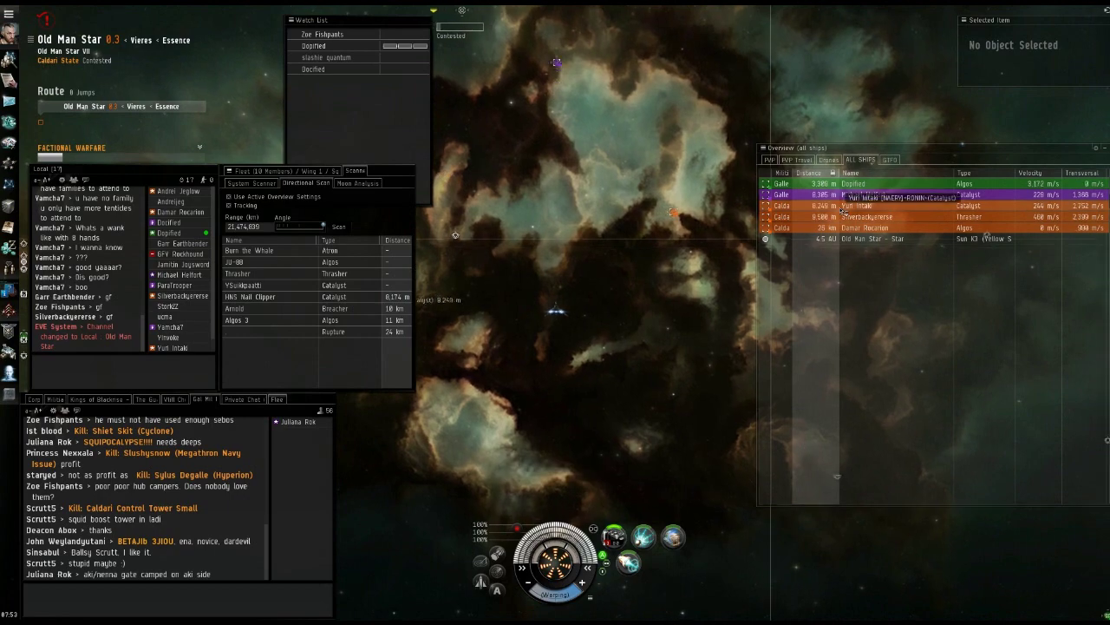
{"action": "left_click", "coordinate": [840, 209], "text": "ctrl"}
Step: Lock Yuri Intaki's Catalyst and fire blasters until only its capsule remains
{"action": "left_click", "coordinate": [859, 194], "text": "ctrl"}
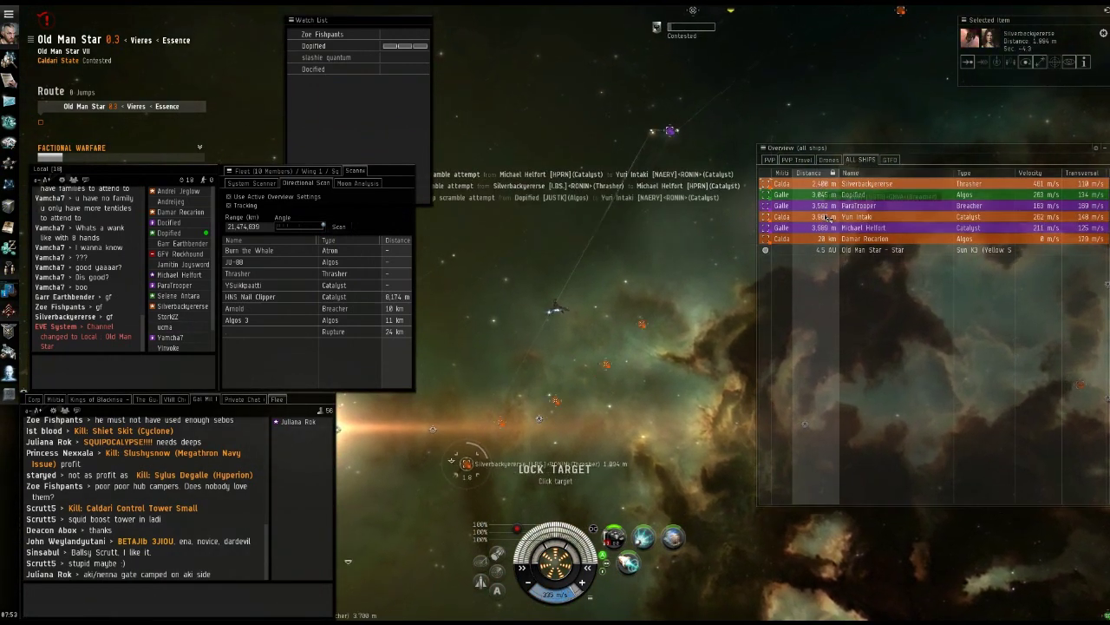
{"action": "left_click", "coordinate": [834, 219]}
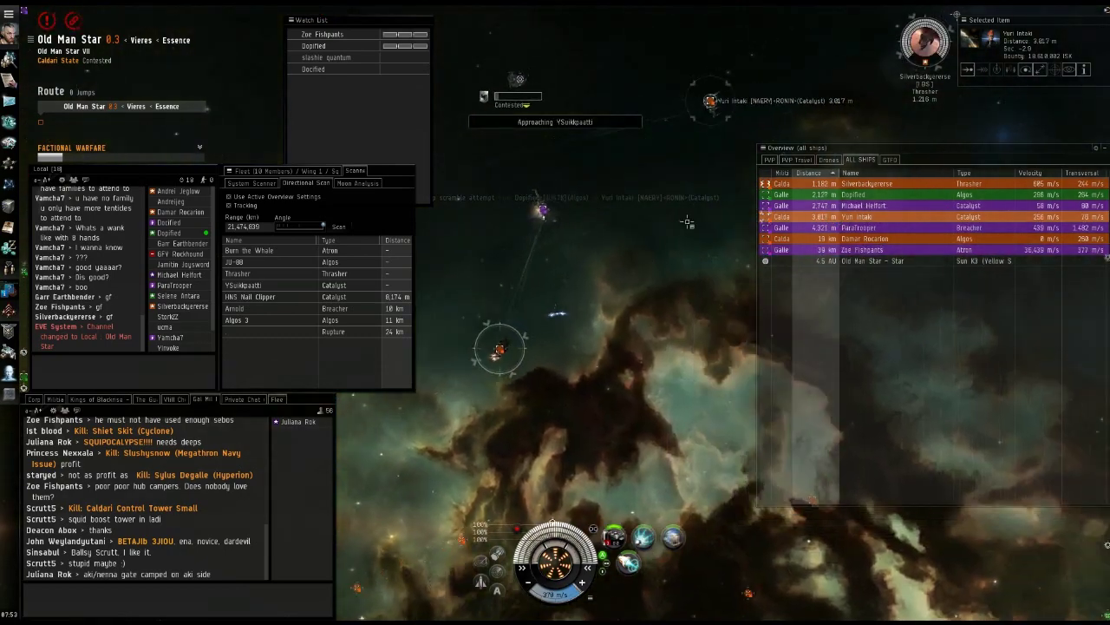
{"action": "key", "text": "F1"}
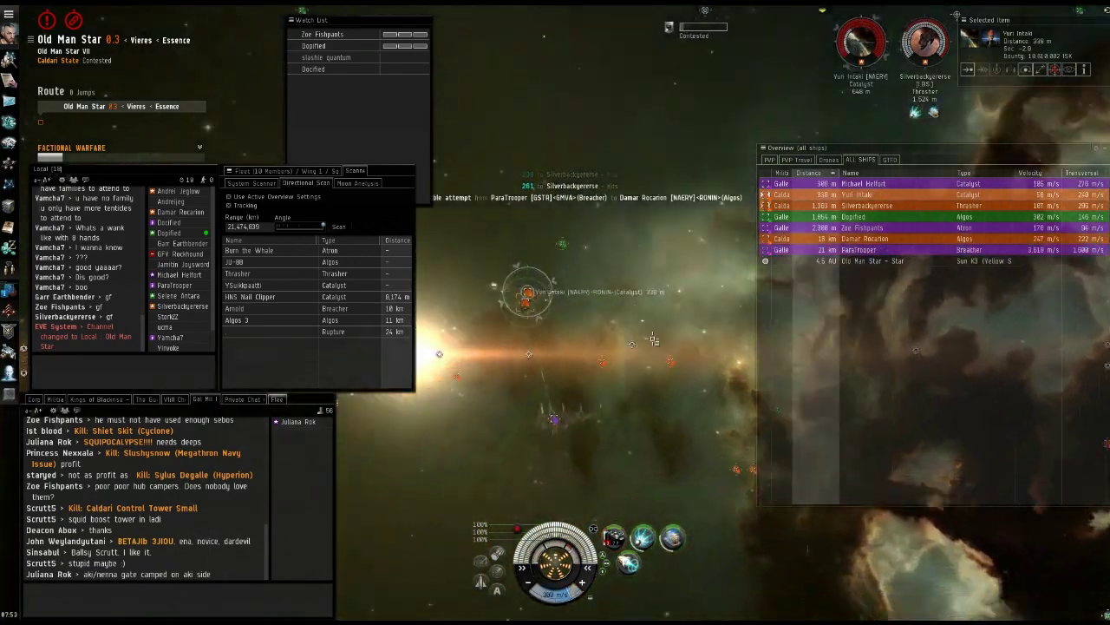
{"action": "mouse_move", "coordinate": [816, 112]}
{"action": "left_mouse_down"}
{"action": "mouse_move", "coordinate": [623, 353]}
{"action": "mouse_move", "coordinate": [562, 486]}
{"action": "mouse_move", "coordinate": [635, 436]}
{"action": "mouse_move", "coordinate": [559, 371]}
{"action": "left_mouse_up"}
{"action": "key", "text": "q"}
{"action": "scroll", "coordinate": [560, 371], "scroll_direction": "up", "scroll_amount": 5}
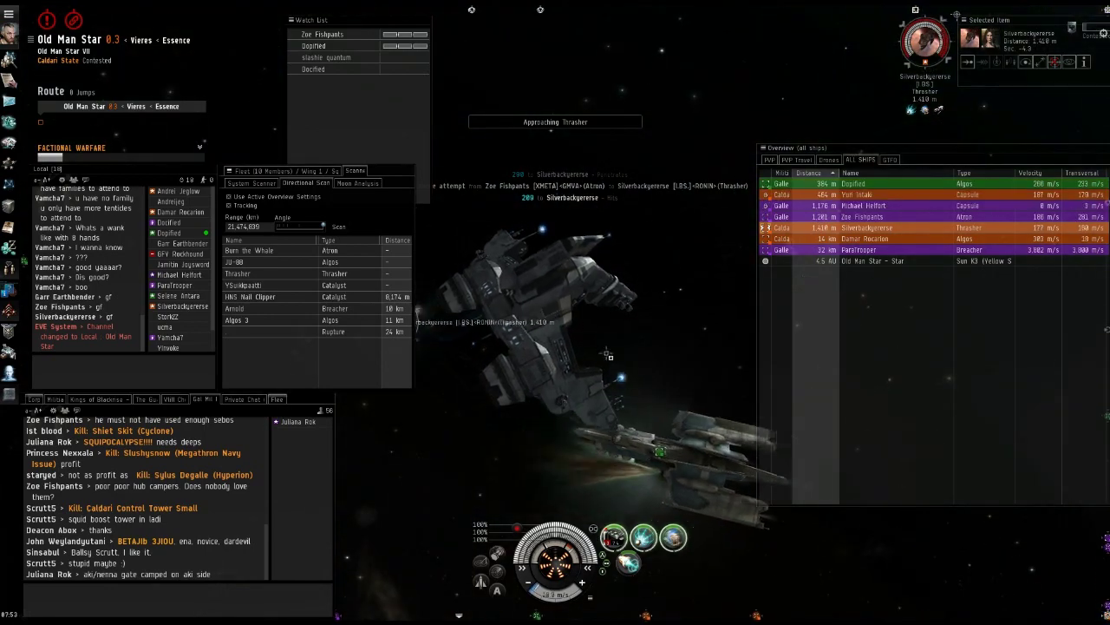
Step: Kill the Thrasher and Damar Rocarion's Algos while approaching fleetmate JU-88
{"action": "mouse_move", "coordinate": [609, 355]}
{"action": "left_mouse_down"}
{"action": "mouse_move", "coordinate": [633, 275]}
{"action": "mouse_move", "coordinate": [628, 355]}
{"action": "left_mouse_up"}
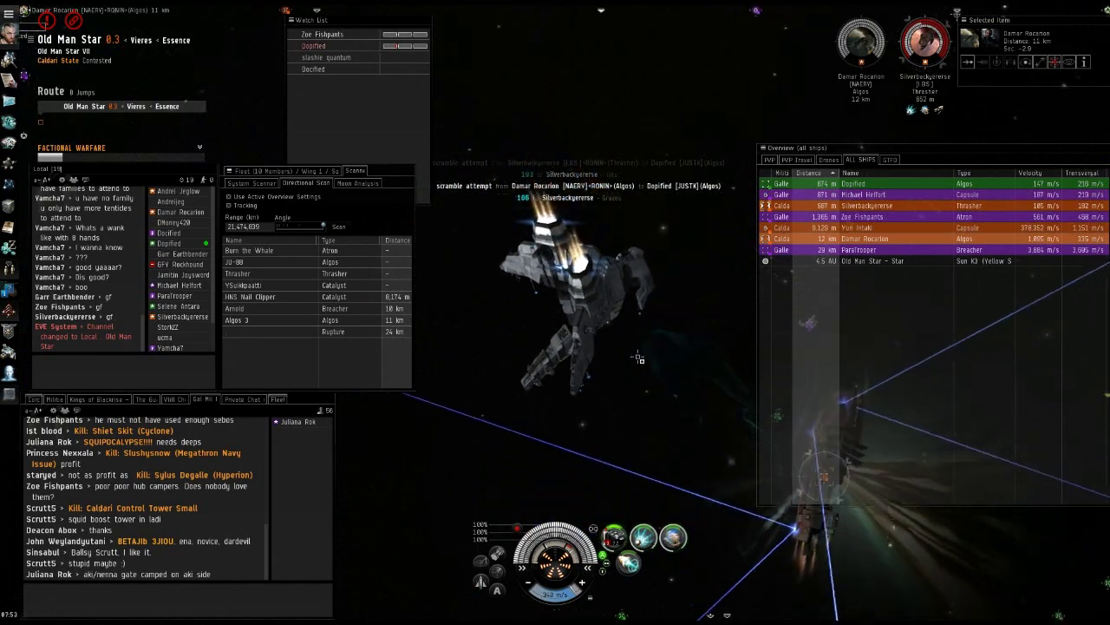
{"action": "scroll", "coordinate": [631, 360], "scroll_direction": "down", "scroll_amount": 5}
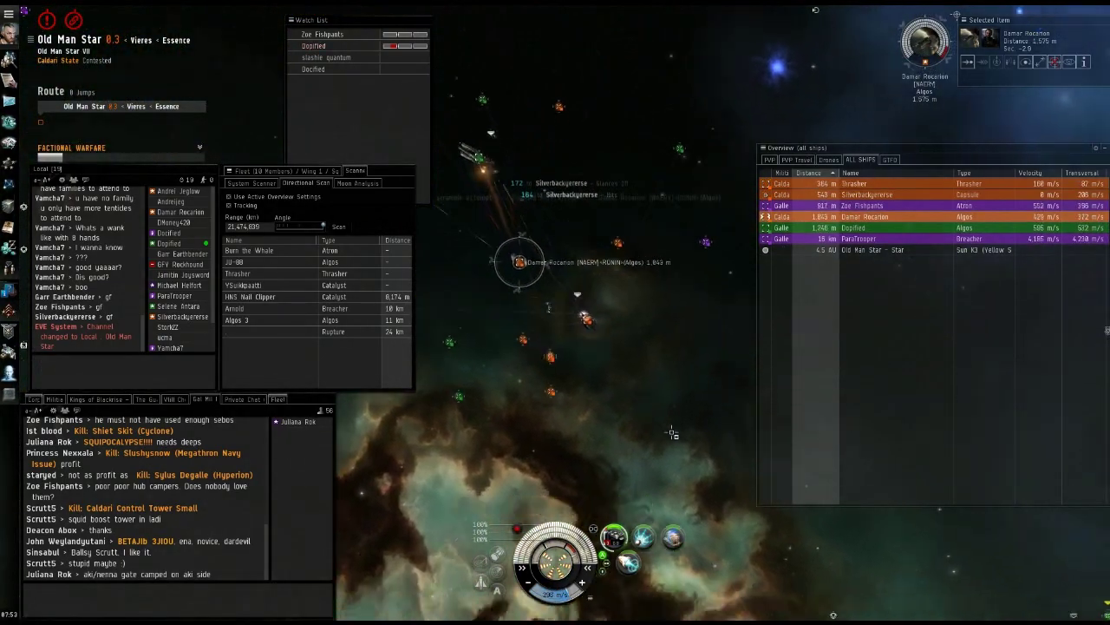
{"action": "mouse_move", "coordinate": [682, 514]}
{"action": "left_mouse_down"}
{"action": "mouse_move", "coordinate": [653, 436]}
{"action": "mouse_move", "coordinate": [705, 532]}
{"action": "left_mouse_up"}
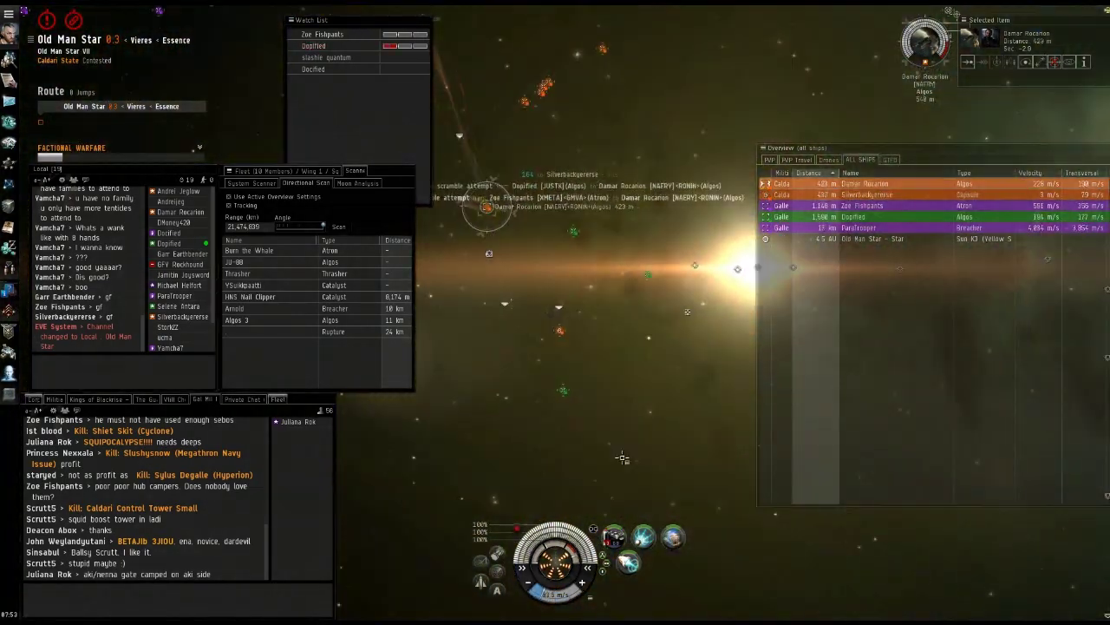
{"action": "key", "text": "q"}
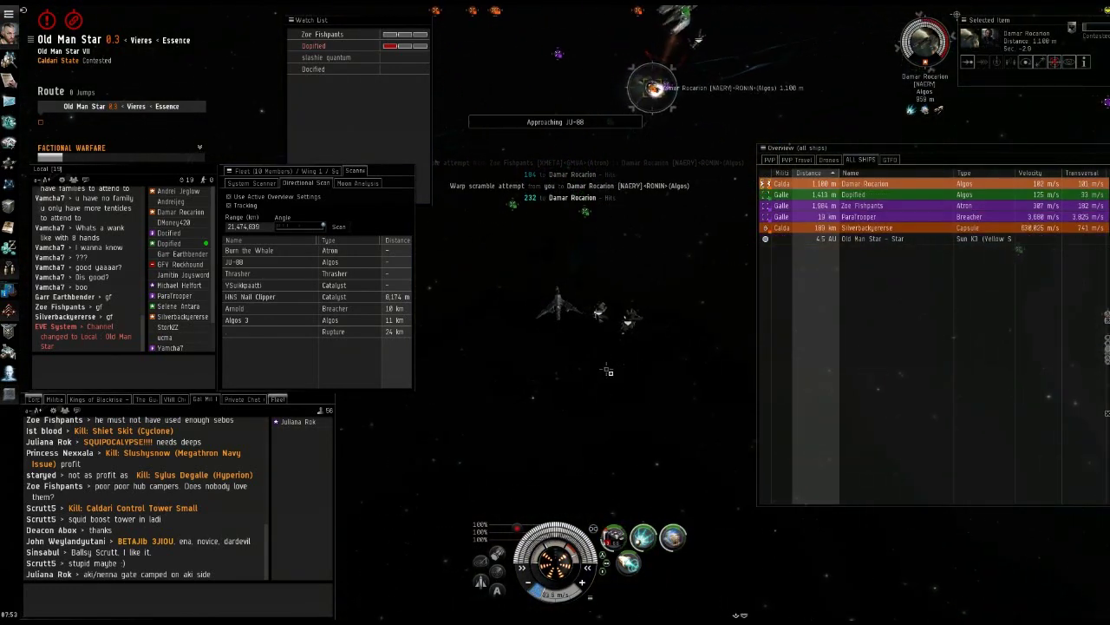
{"action": "left_click_drag", "start_coordinate": [636, 457], "coordinate": [644, 323]}
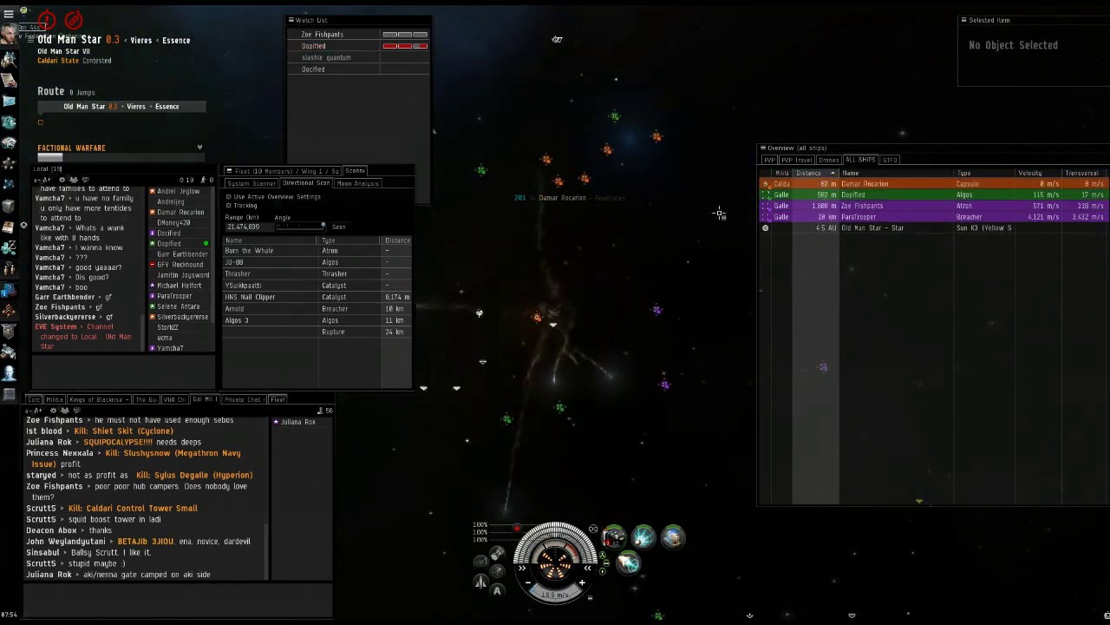
{"action": "key", "text": "ctrl"}
Step: Try locking Damar Rocarion's capsule, then select the Wreck of JU-88
{"action": "left_click", "coordinate": [779, 186], "text": "ctrl"}
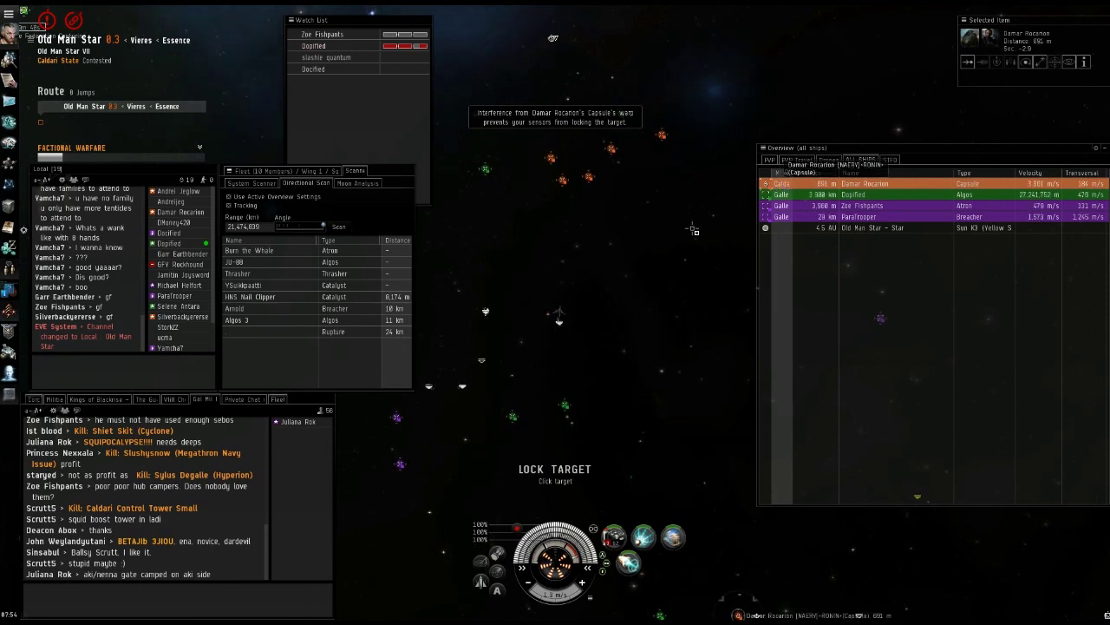
{"action": "left_click_drag", "start_coordinate": [694, 230], "coordinate": [618, 292]}
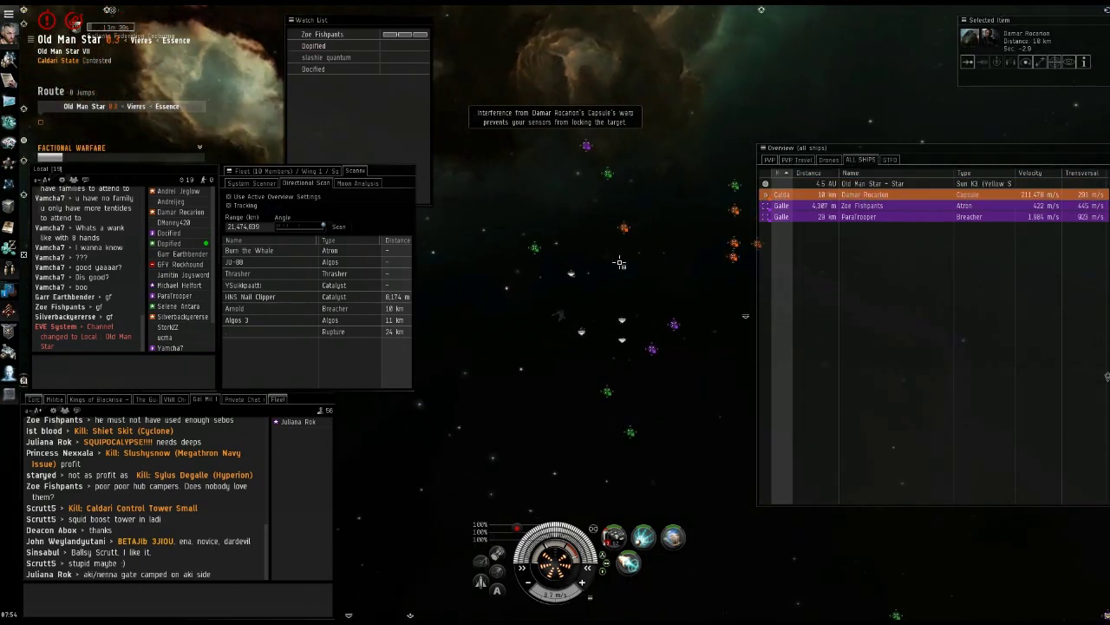
{"action": "left_click", "coordinate": [582, 330]}
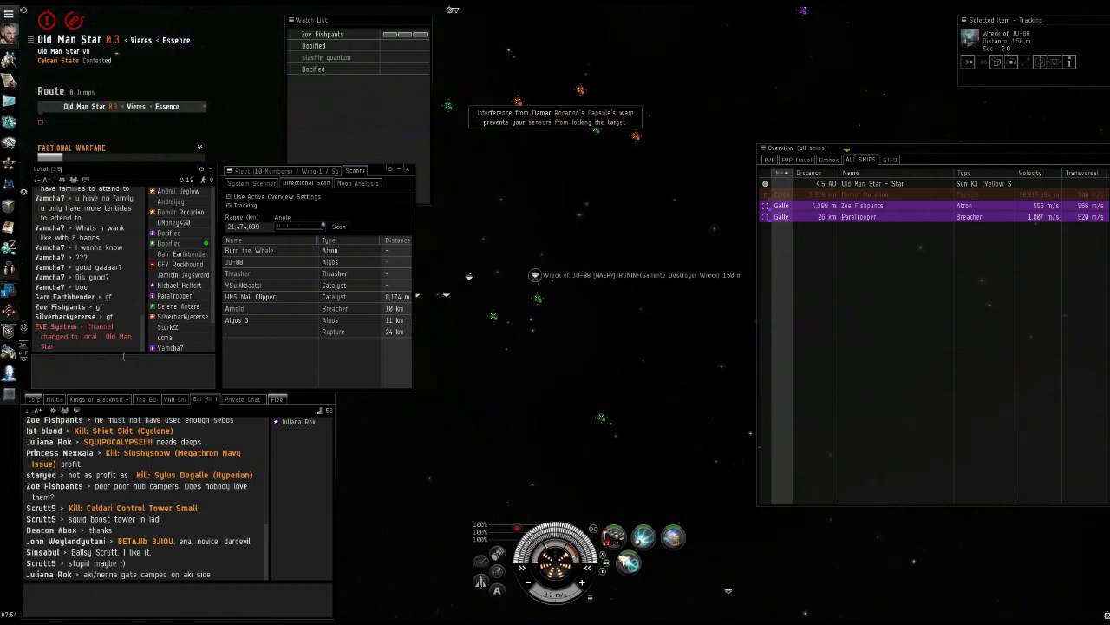
{"action": "type", "text": "g"}
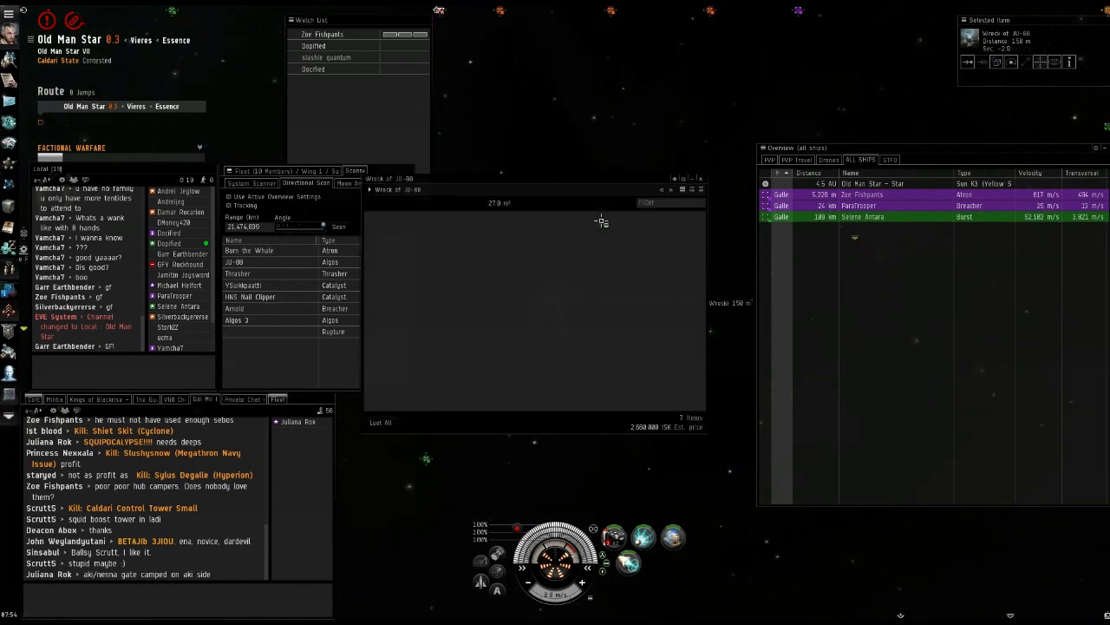
Step: Loot the JU-88, YSuikpaatti and HNS Nail Clipper wrecks, then show PvP Travel listings
{"action": "left_click", "coordinate": [382, 424]}
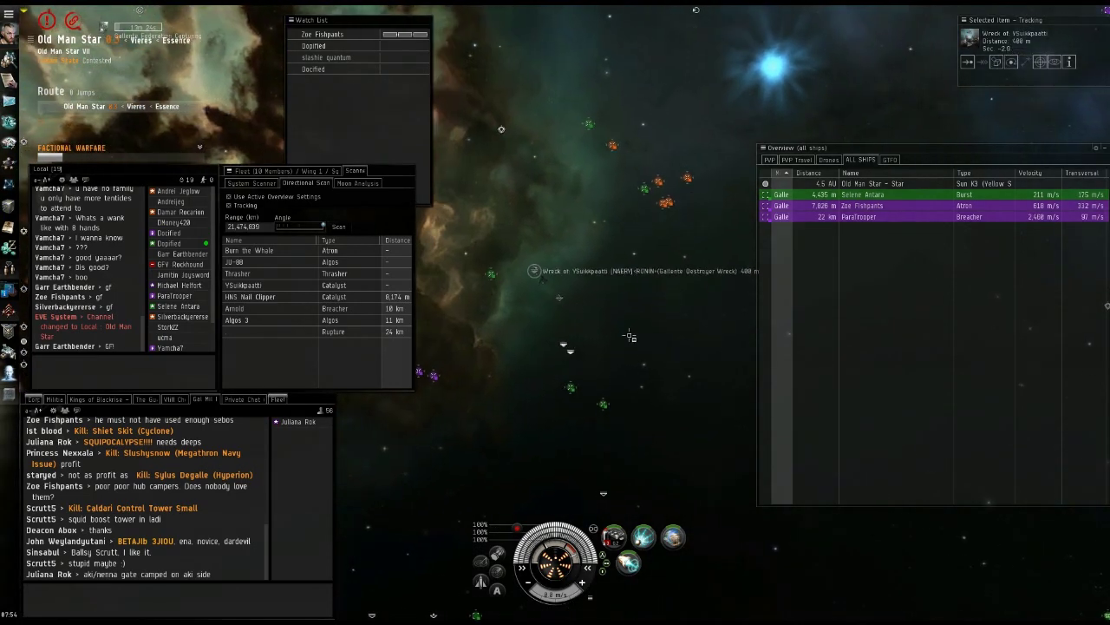
{"action": "left_click", "coordinate": [382, 424]}
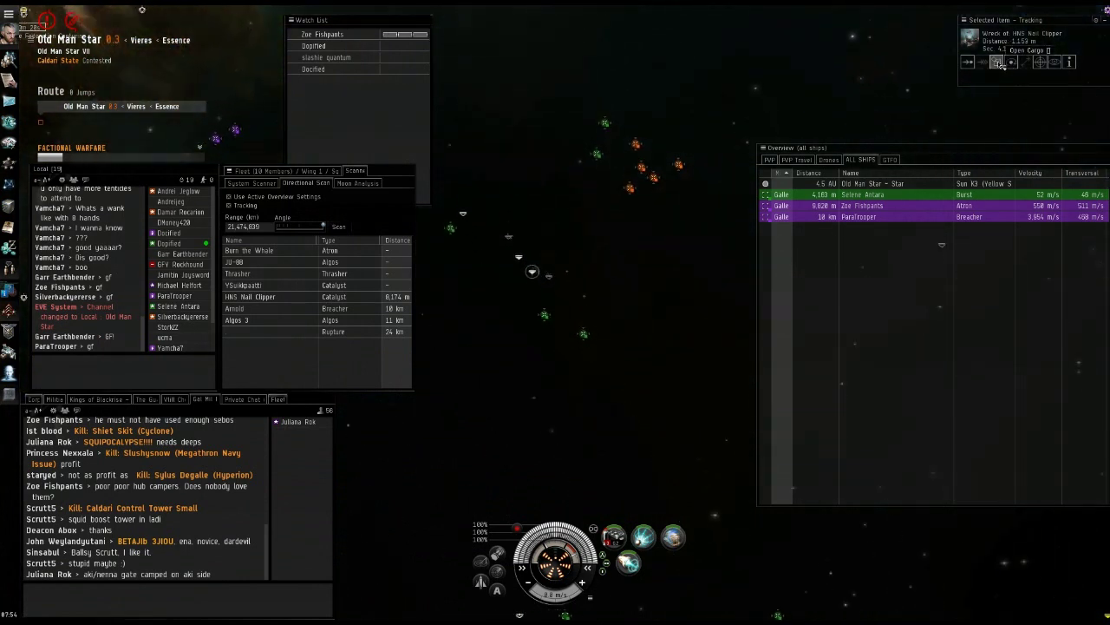
{"action": "left_click", "coordinate": [588, 321]}
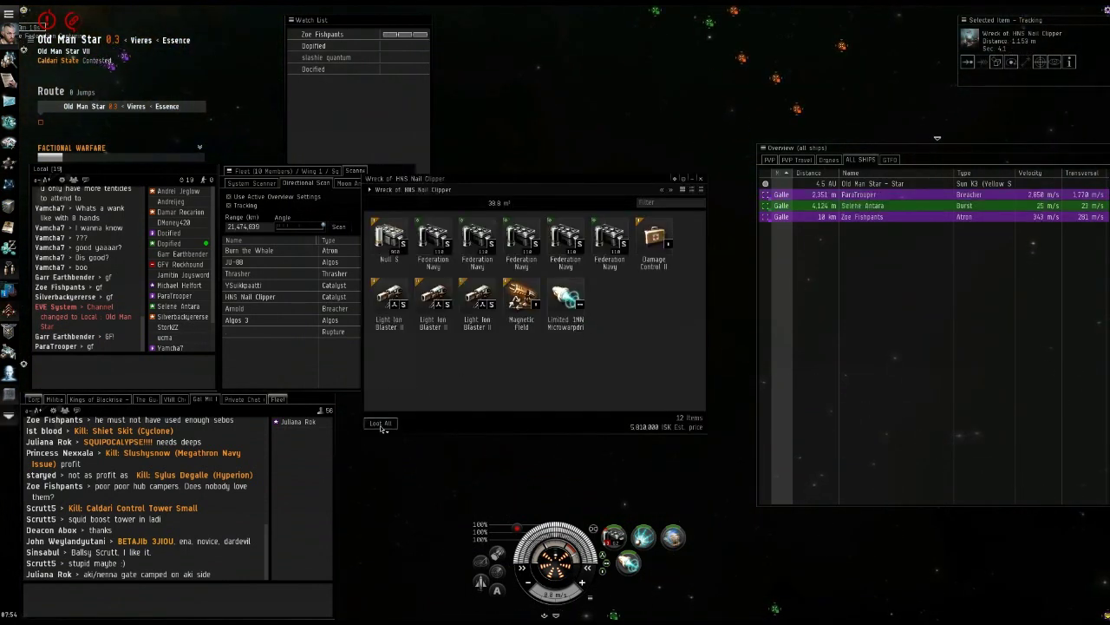
{"action": "left_click", "coordinate": [380, 424]}
{"action": "left_click", "coordinate": [554, 365]}
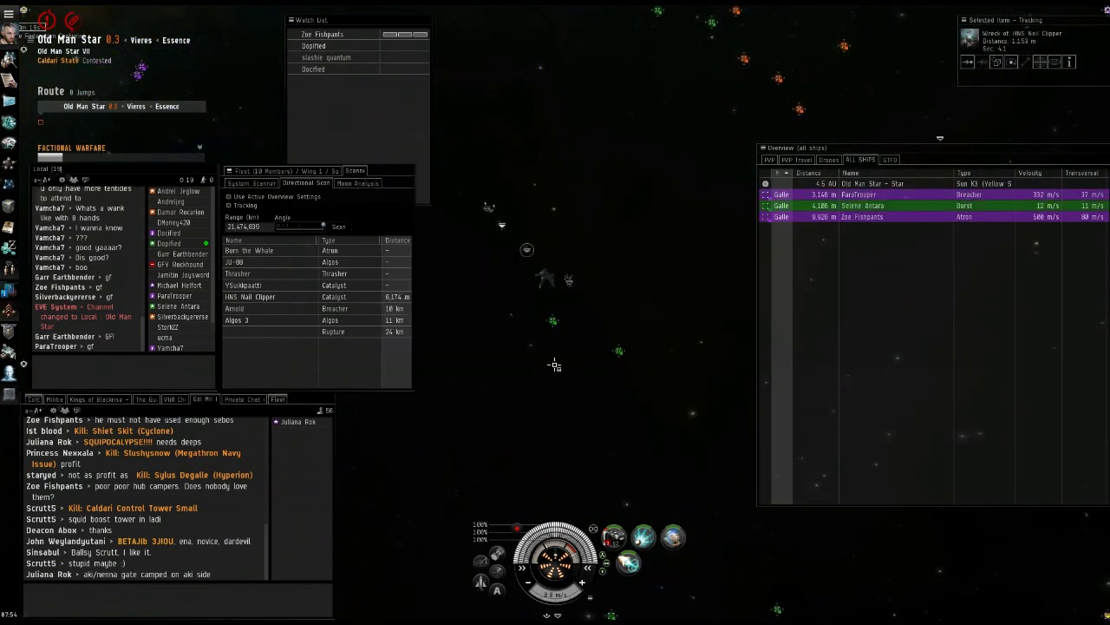
{"action": "left_click_drag", "start_coordinate": [570, 290], "coordinate": [627, 252]}
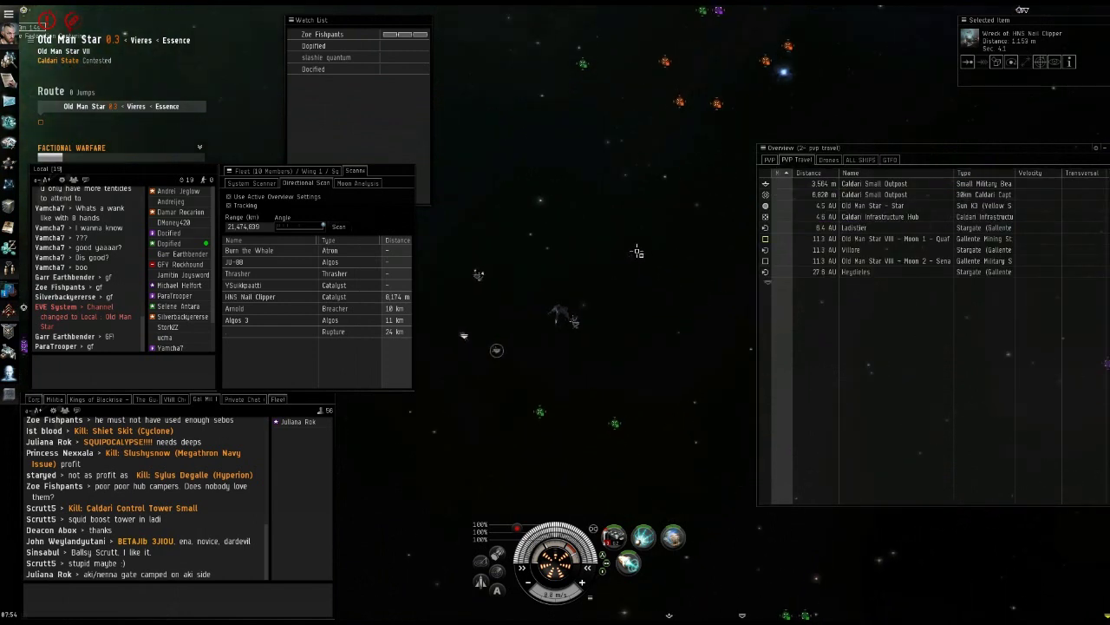